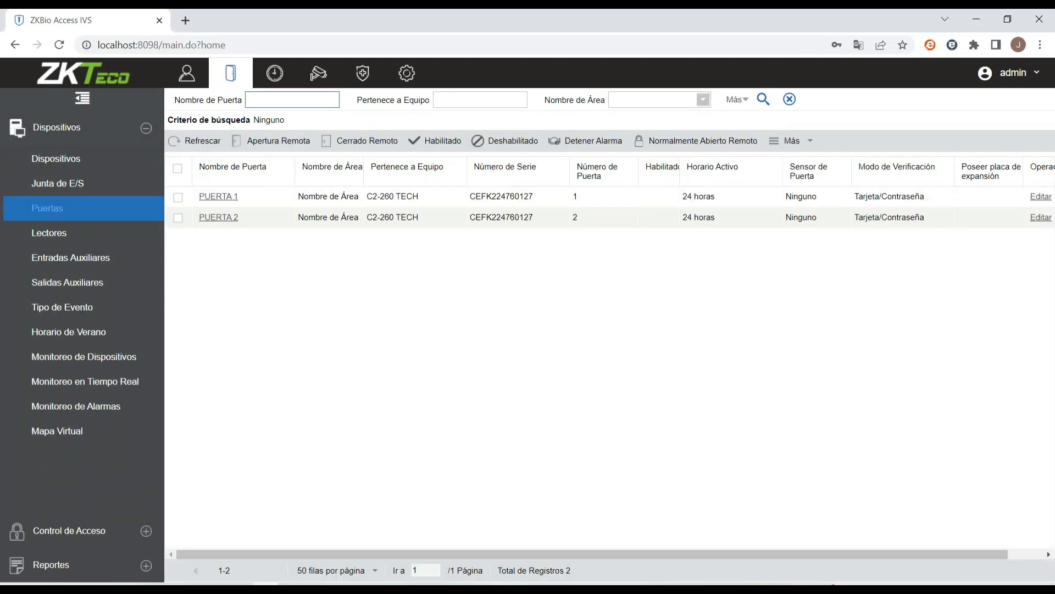
- Set PUERTA 1's door sensor to Normalmente Cerrado with a 7-second delay and save
{"action": "left_click", "coordinate": [218, 196]}
{"action": "left_click", "coordinate": [695, 198]}
{"action": "type", "text": "7"}
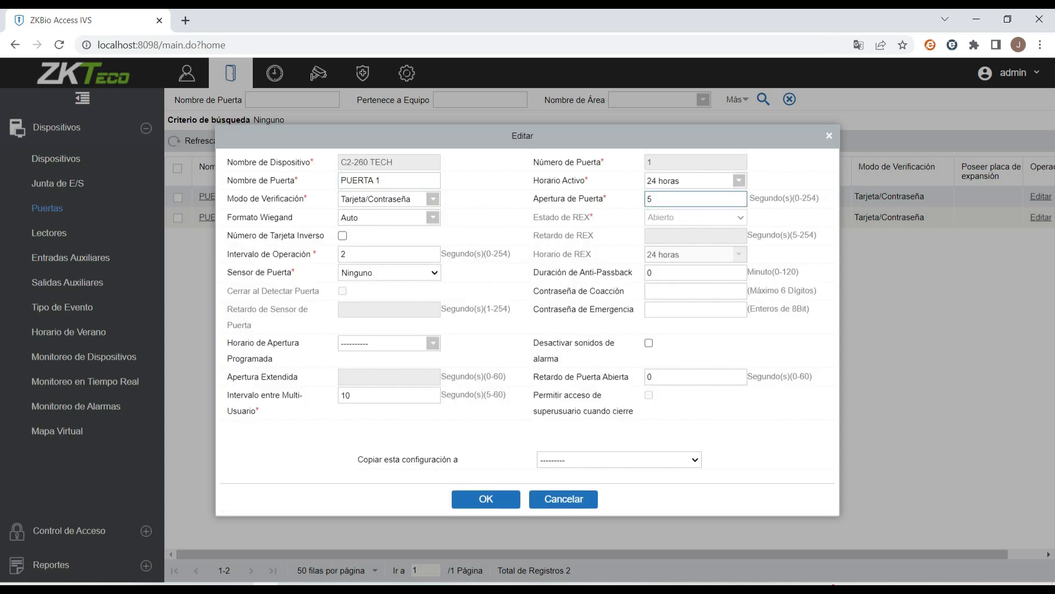
{"action": "left_click", "coordinate": [389, 272]}
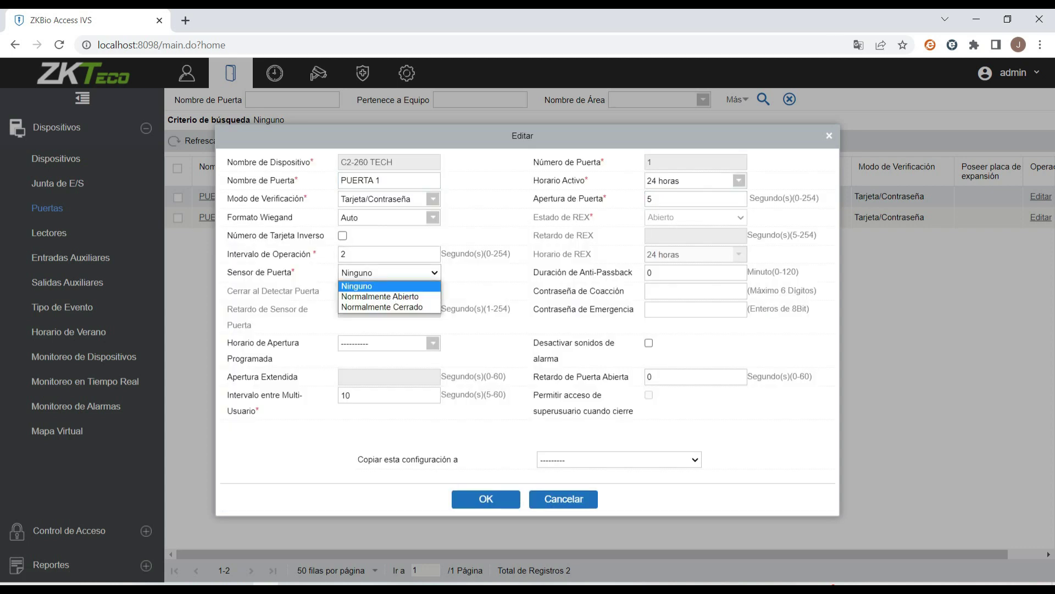
{"action": "left_click", "coordinate": [380, 309]}
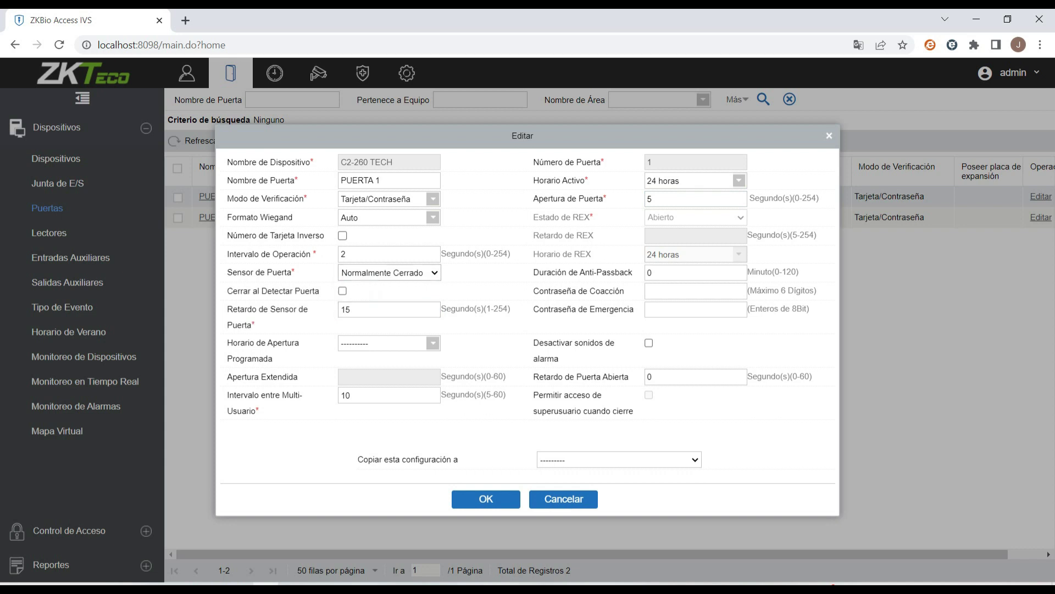
{"action": "double_click", "coordinate": [346, 309]}
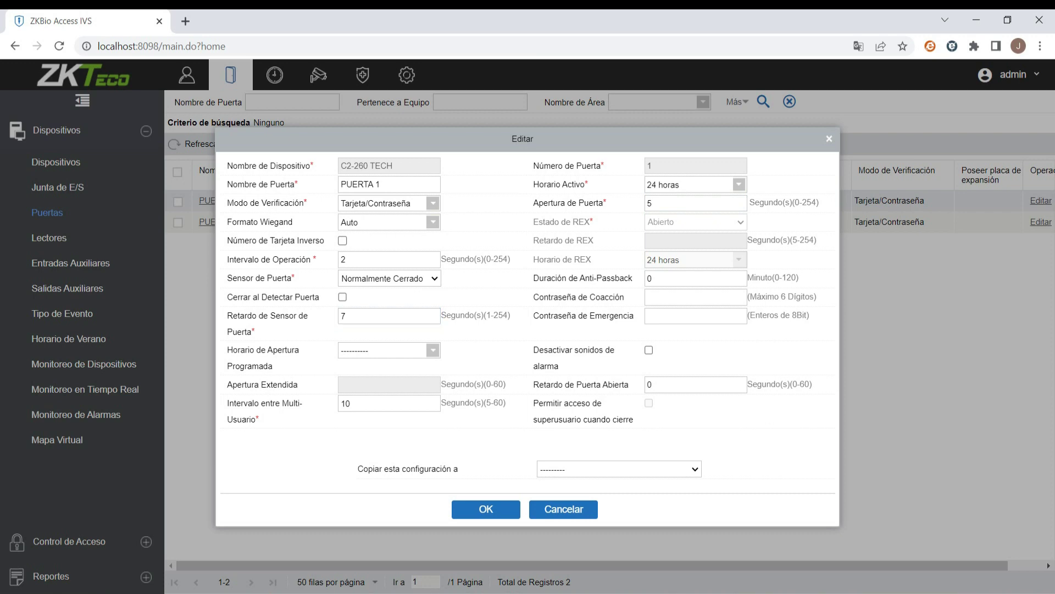
{"action": "left_click", "coordinate": [486, 509]}
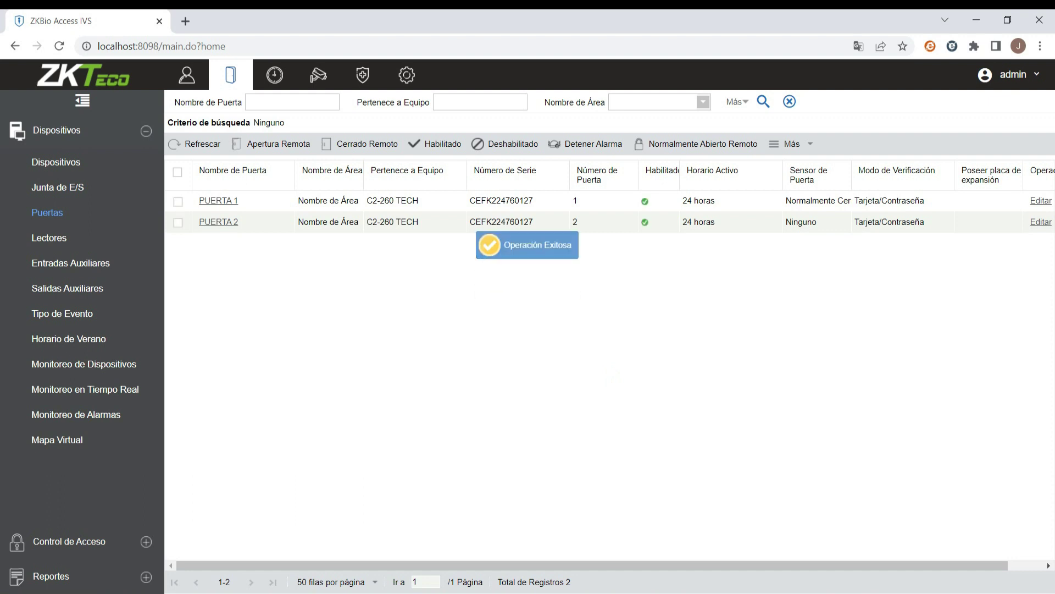
- Set PUERTA 2's door sensor to Normalmente Cerrado with the 7-second delay and save
{"action": "left_click", "coordinate": [1041, 221]}
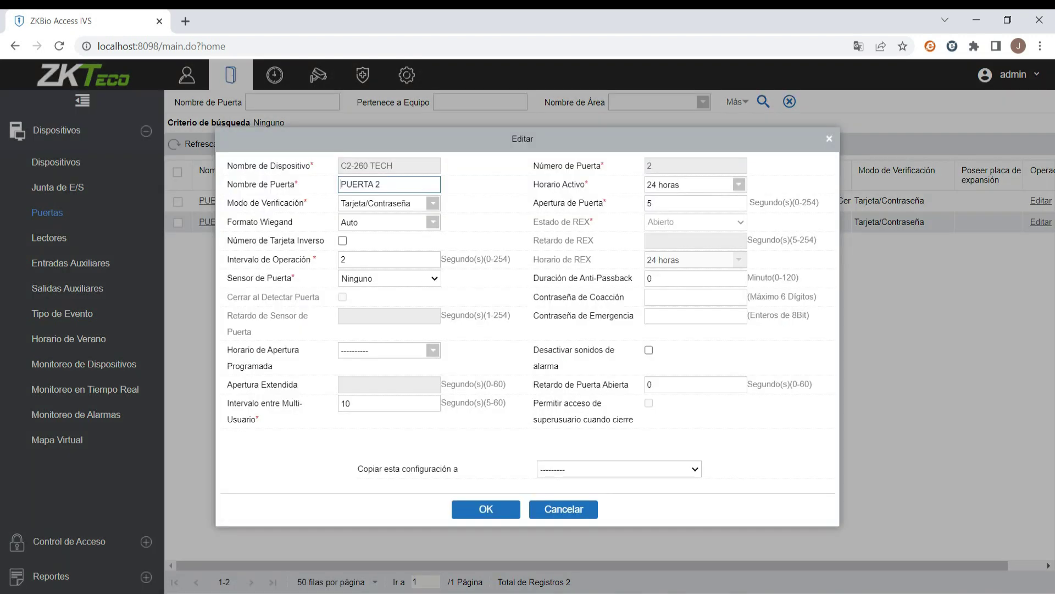
{"action": "left_click", "coordinate": [389, 278]}
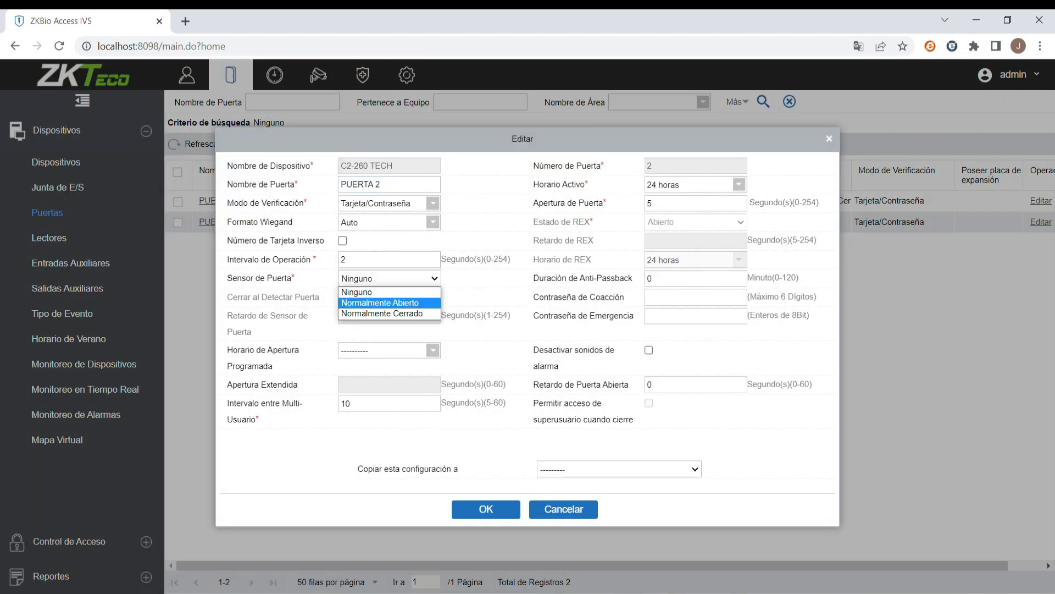
{"action": "left_click", "coordinate": [379, 316]}
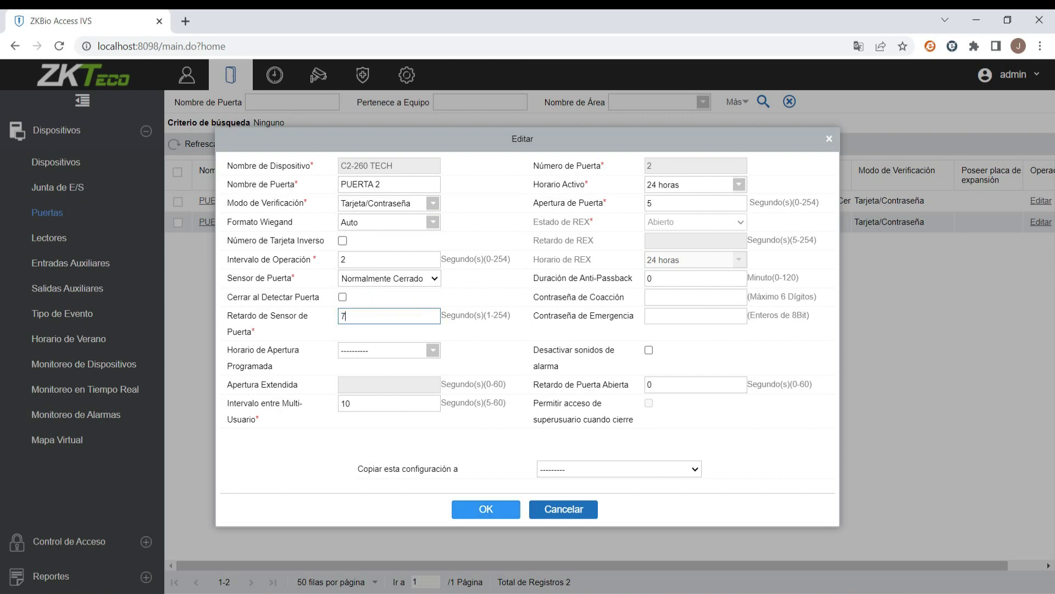
{"action": "left_click", "coordinate": [486, 509]}
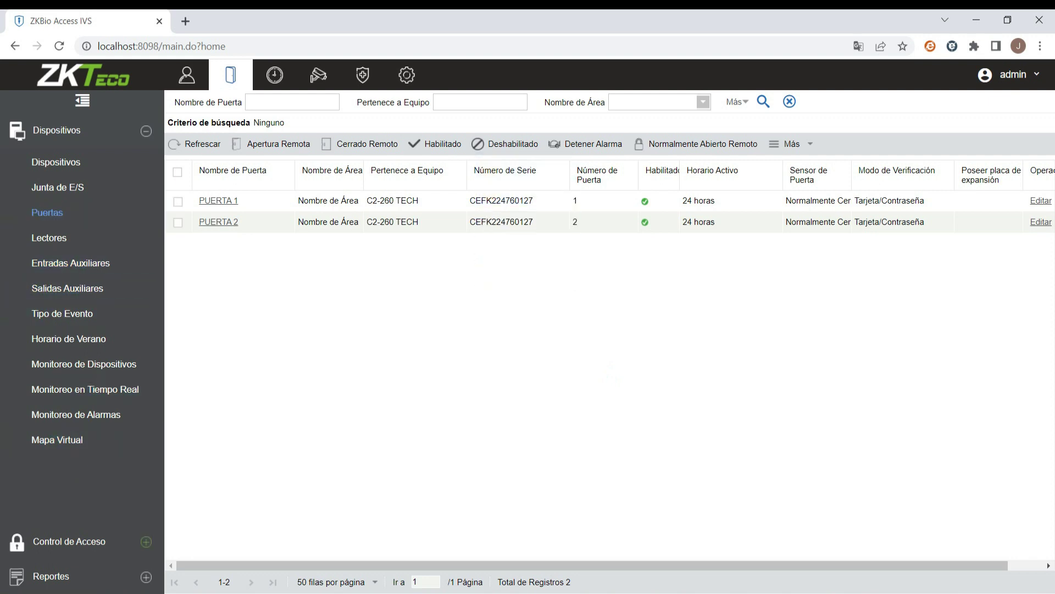
{"action": "left_click", "coordinate": [68, 541]}
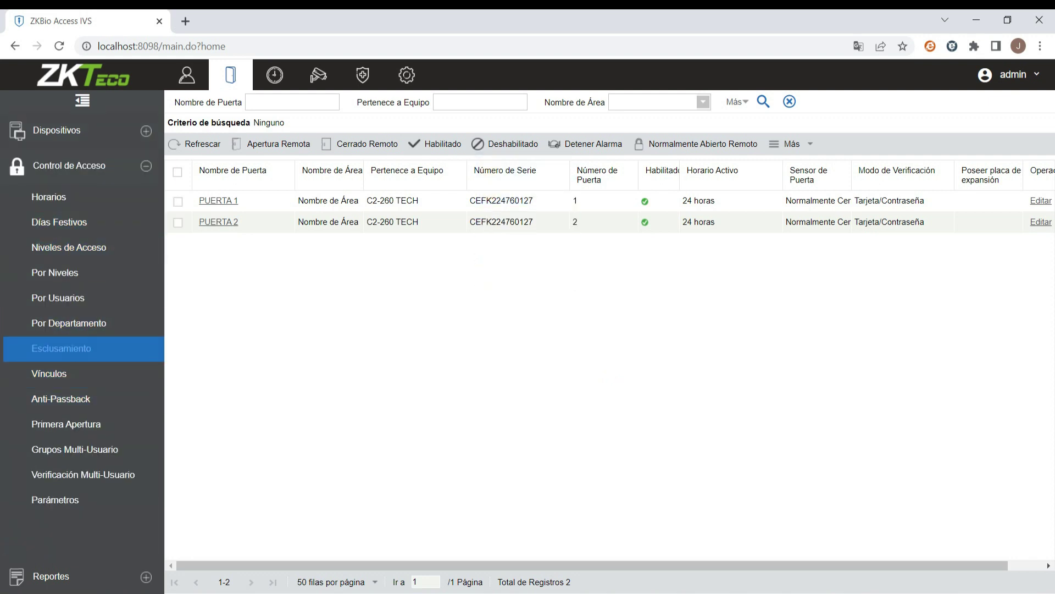
- Add an Esclusamiento rule on C2-260 TECH: 'Esclusar entre PUERTA 1 y PUERTA 2'
{"action": "left_click", "coordinate": [61, 348]}
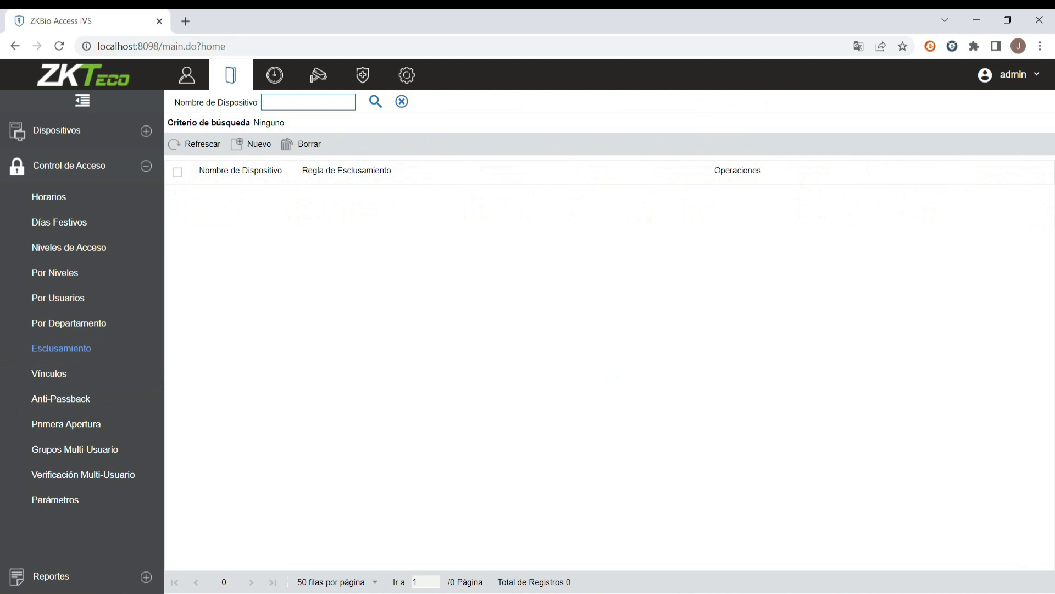
{"action": "left_click", "coordinate": [252, 144]}
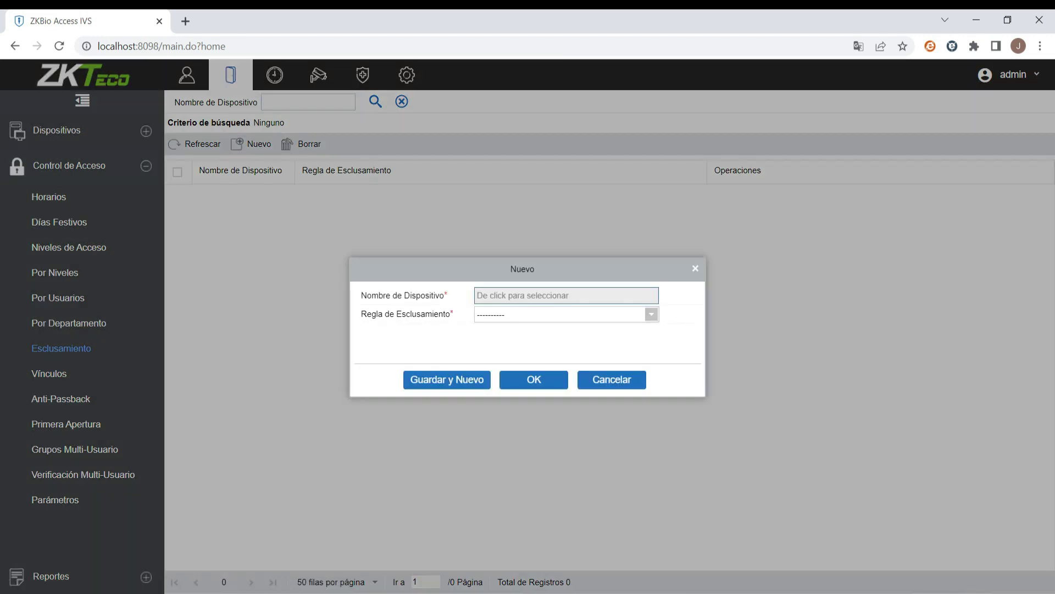
{"action": "left_click", "coordinate": [549, 292]}
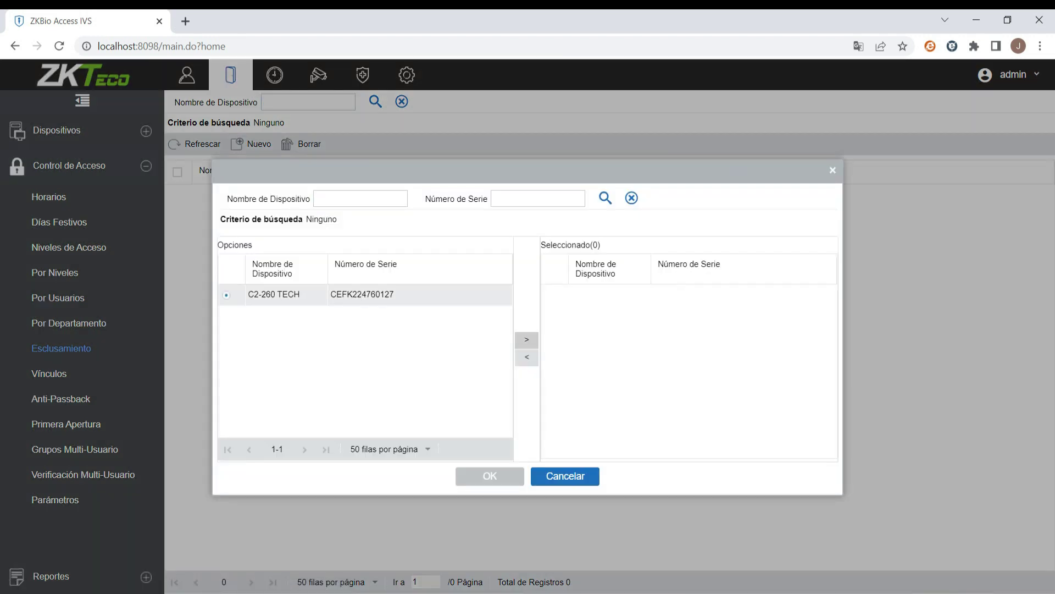
{"action": "left_click", "coordinate": [527, 339]}
{"action": "left_click", "coordinate": [490, 476]}
{"action": "left_click", "coordinate": [651, 313]}
{"action": "left_click", "coordinate": [550, 347]}
{"action": "left_click", "coordinate": [533, 379]}
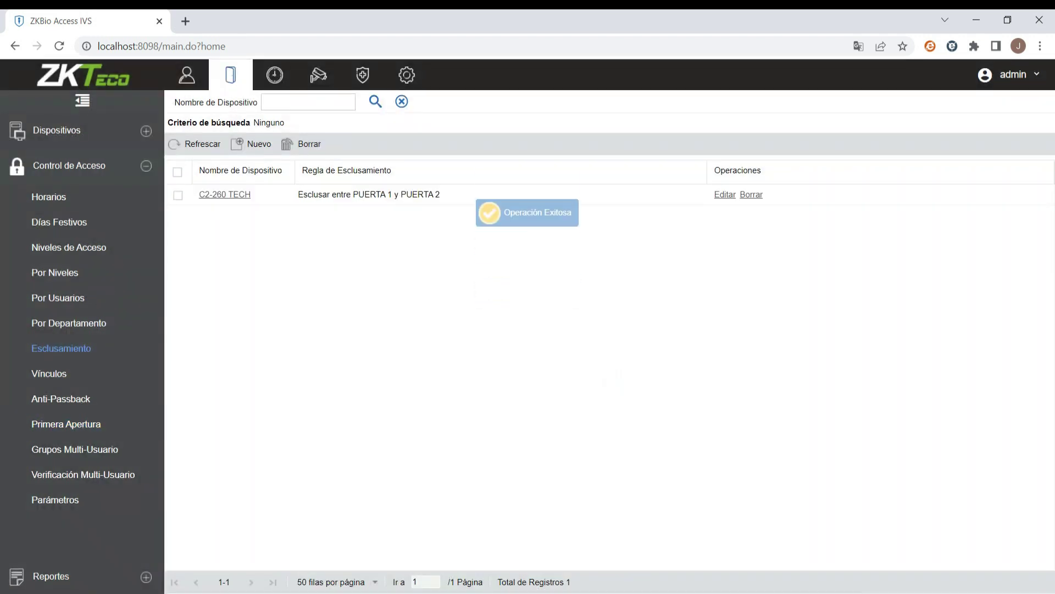
{"action": "left_click", "coordinate": [57, 130]}
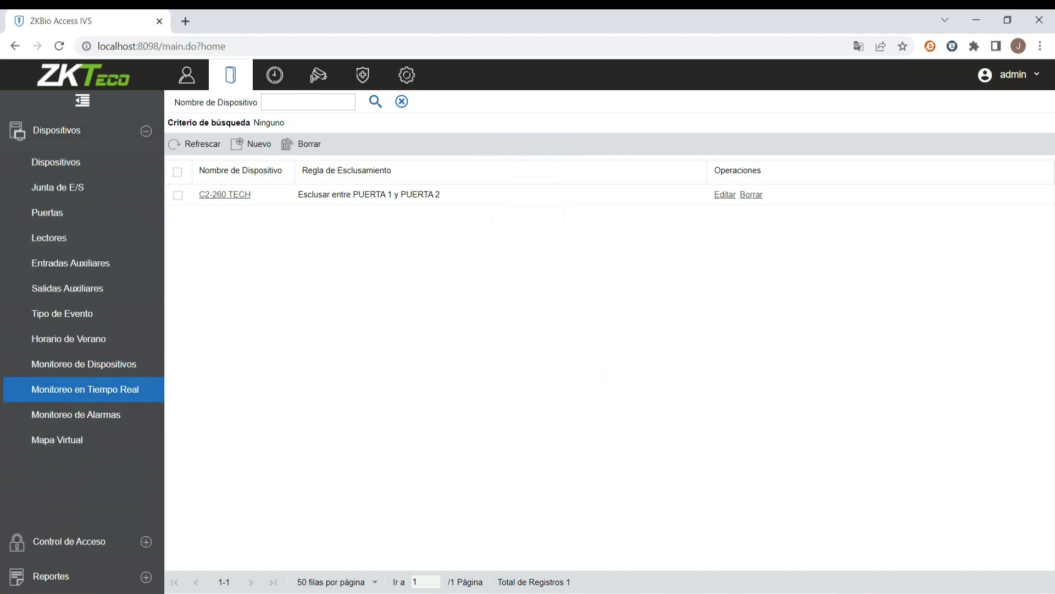
- Open Monitoreo en Tiempo Real to watch live door events, with the computer muted
{"action": "left_click", "coordinate": [86, 389]}
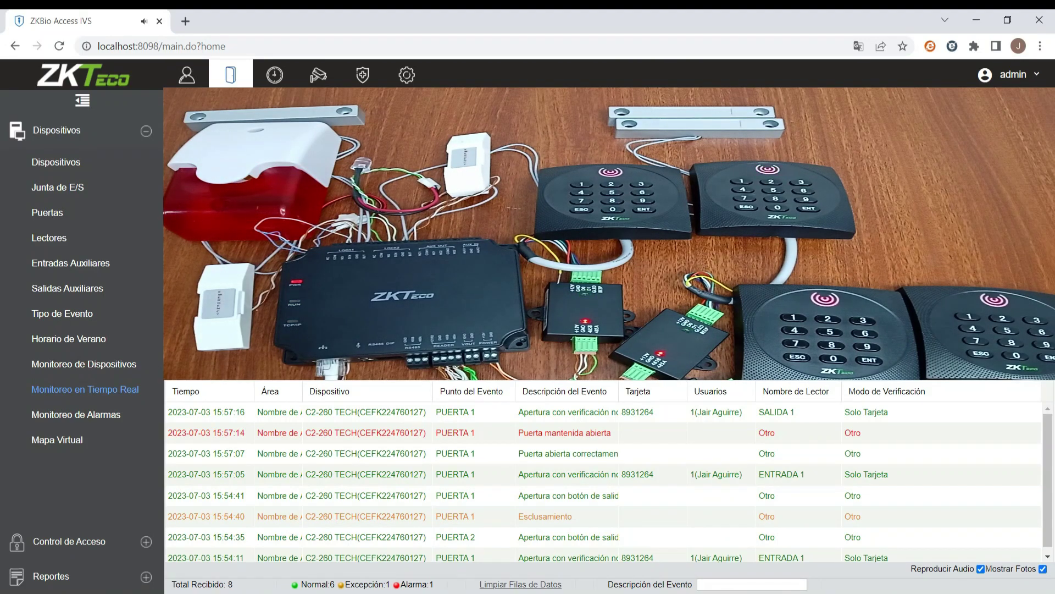
{"action": "key", "text": "XF86AudioMute"}
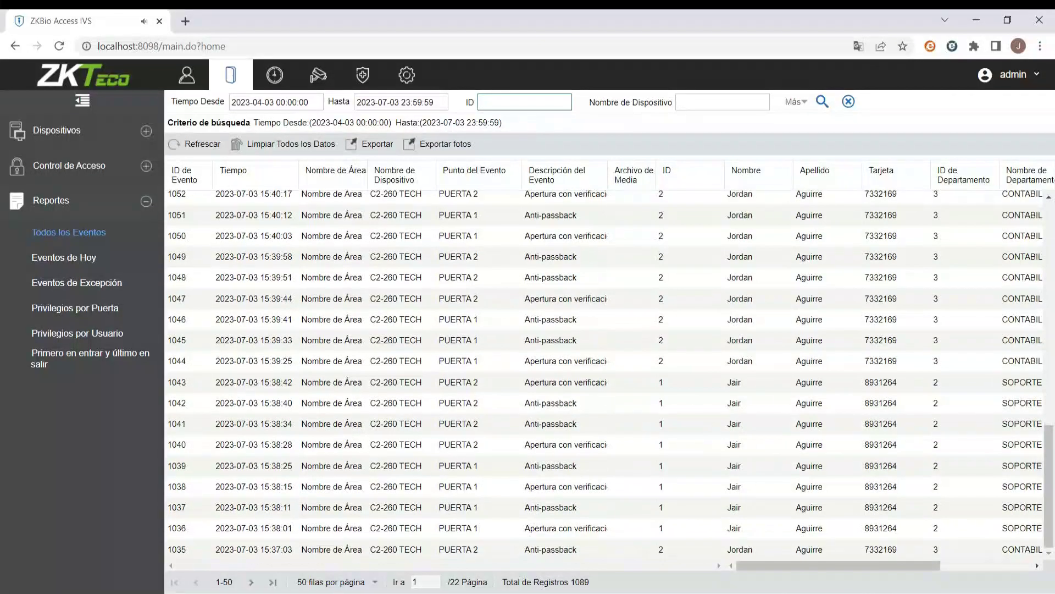
- Export the Todos los Eventos report as a PDF after the password check, then open it
{"action": "scroll", "coordinate": [605, 374], "scroll_direction": "up", "scroll_amount": 10}
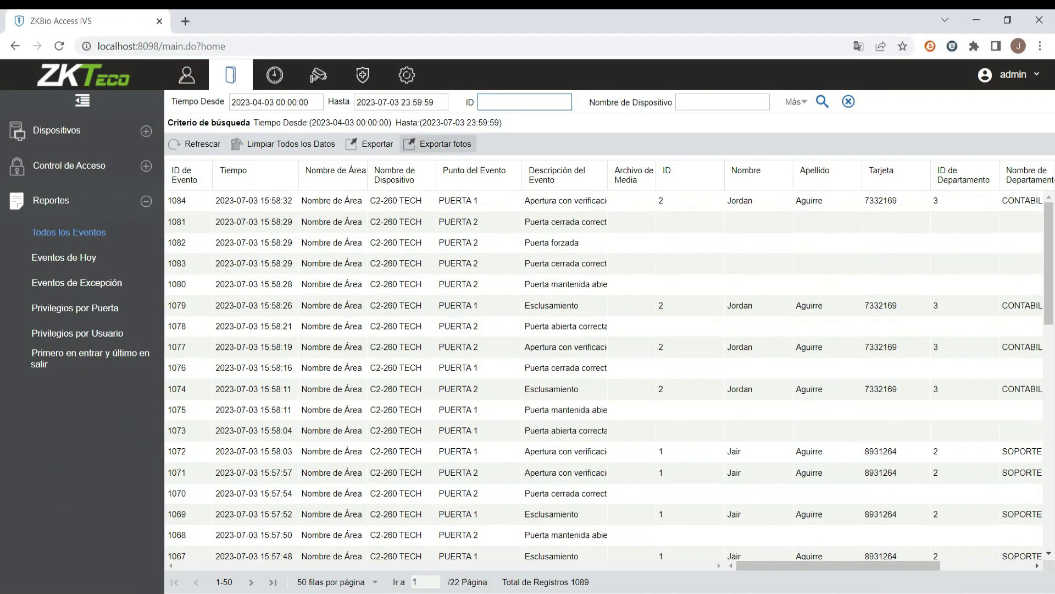
{"action": "left_click", "coordinate": [371, 144]}
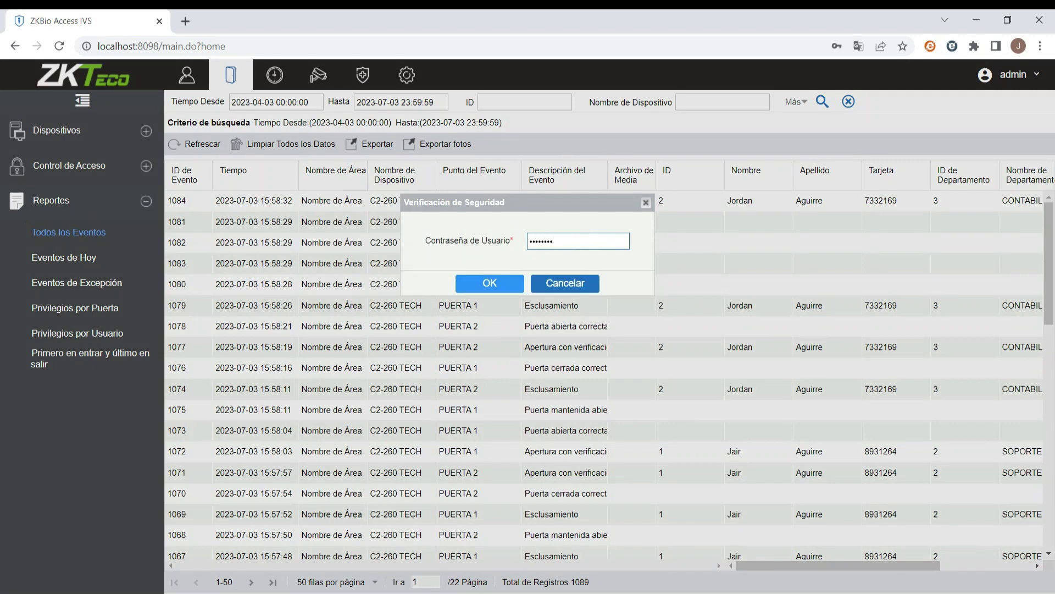
{"action": "key", "text": "Return"}
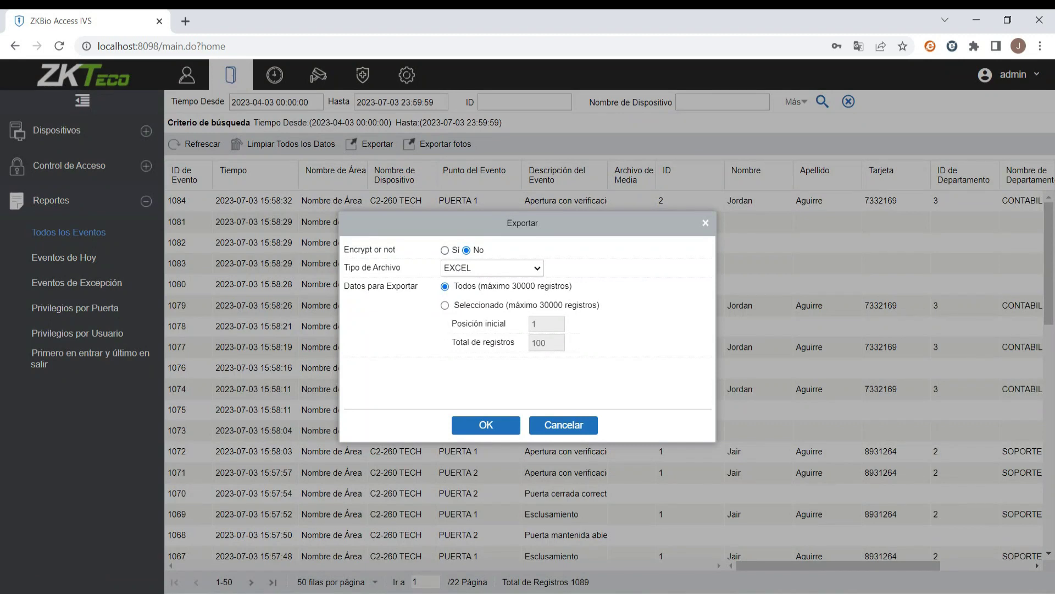
{"action": "left_click", "coordinate": [492, 268]}
{"action": "left_click", "coordinate": [462, 292]}
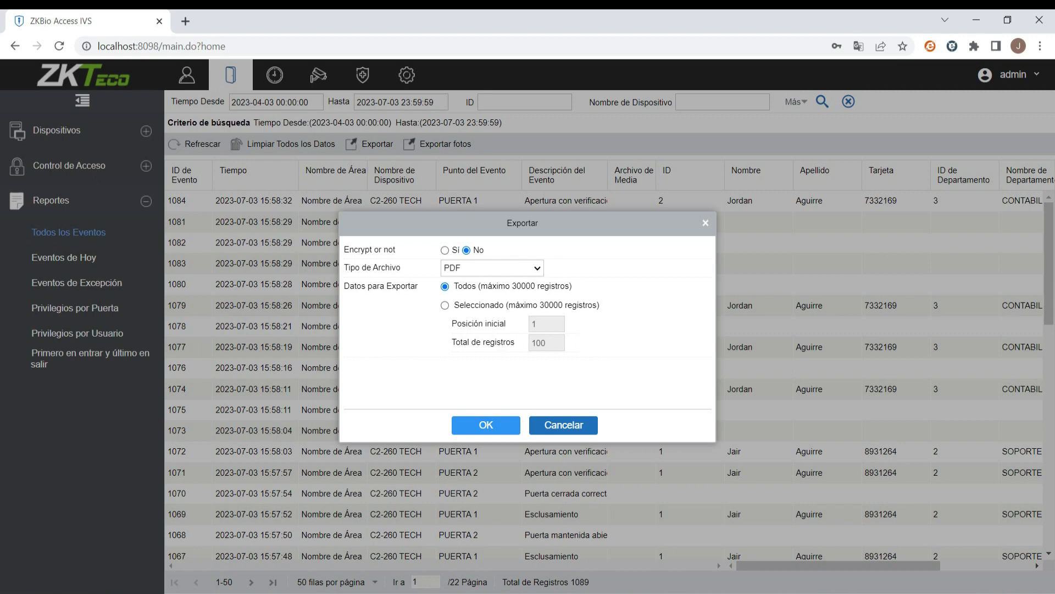
{"action": "left_click", "coordinate": [486, 424]}
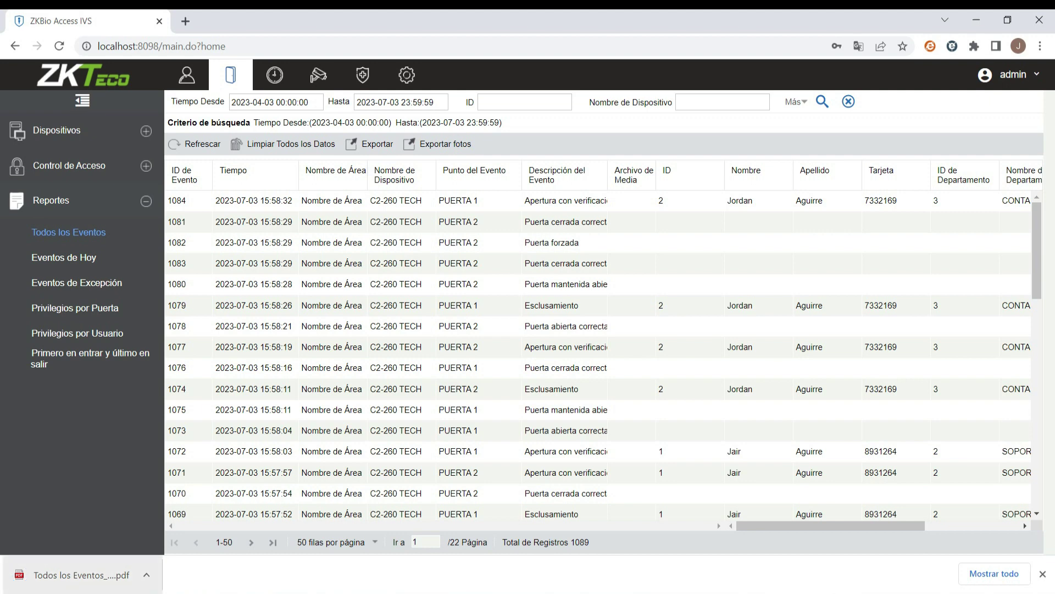
{"action": "left_click", "coordinate": [82, 574]}
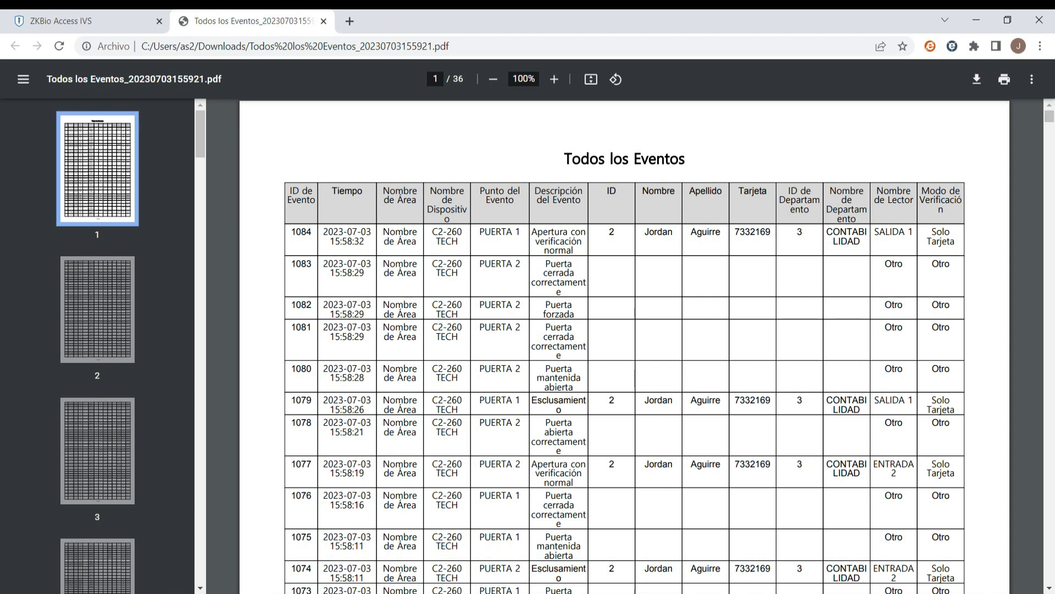
{"action": "scroll", "coordinate": [625, 345], "scroll_direction": "down", "scroll_amount": 3}
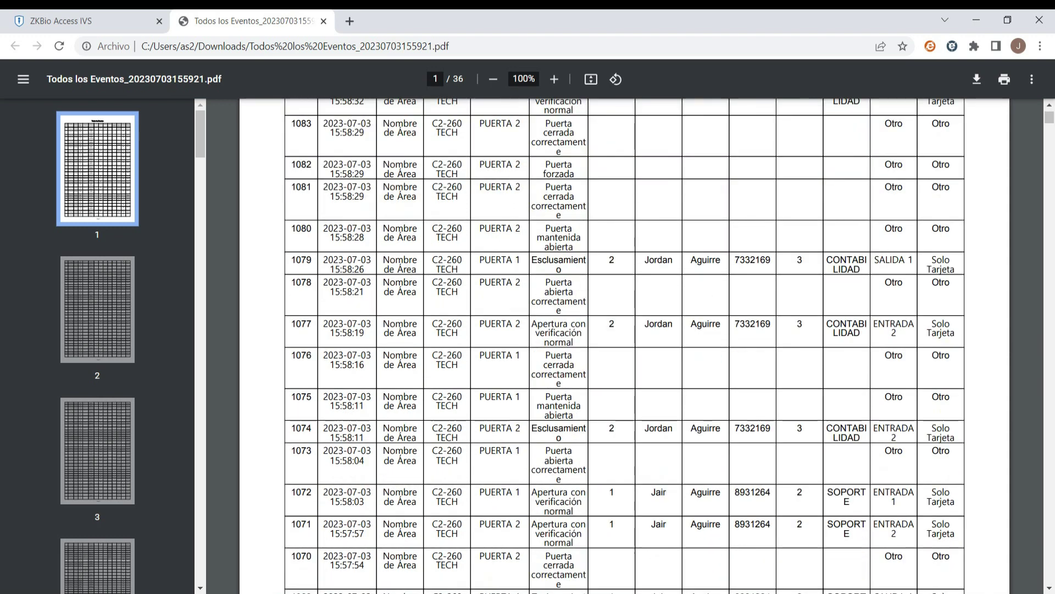
{"action": "scroll", "coordinate": [625, 345], "scroll_direction": "up", "scroll_amount": 3}
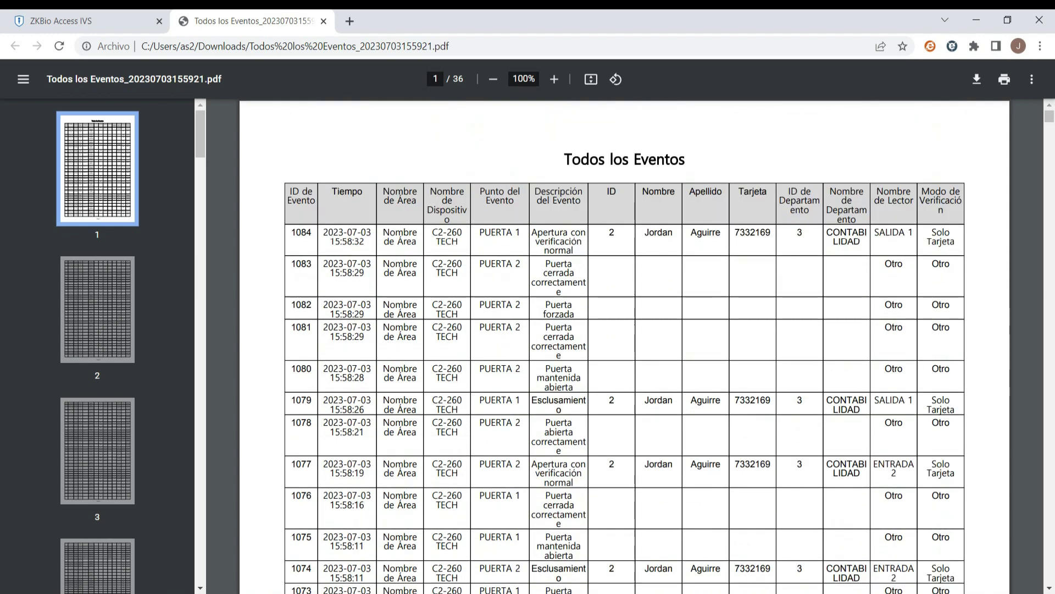
{"action": "scroll", "coordinate": [625, 346], "scroll_direction": "down", "scroll_amount": 15}
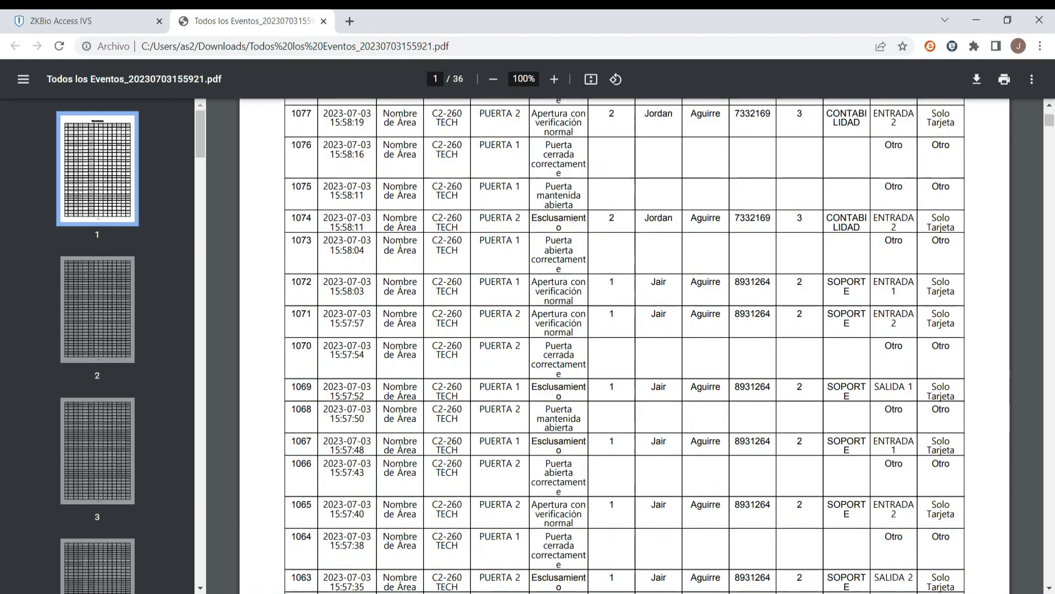
{"action": "scroll", "coordinate": [625, 345], "scroll_direction": "down", "scroll_amount": 20}
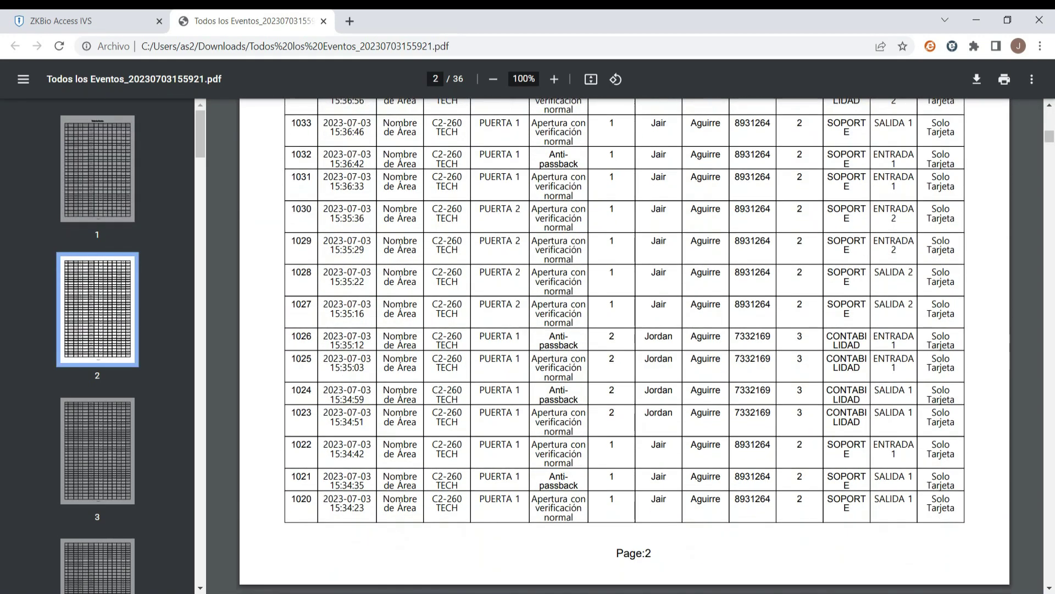
{"action": "scroll", "coordinate": [634, 350], "scroll_direction": "down", "scroll_amount": 11}
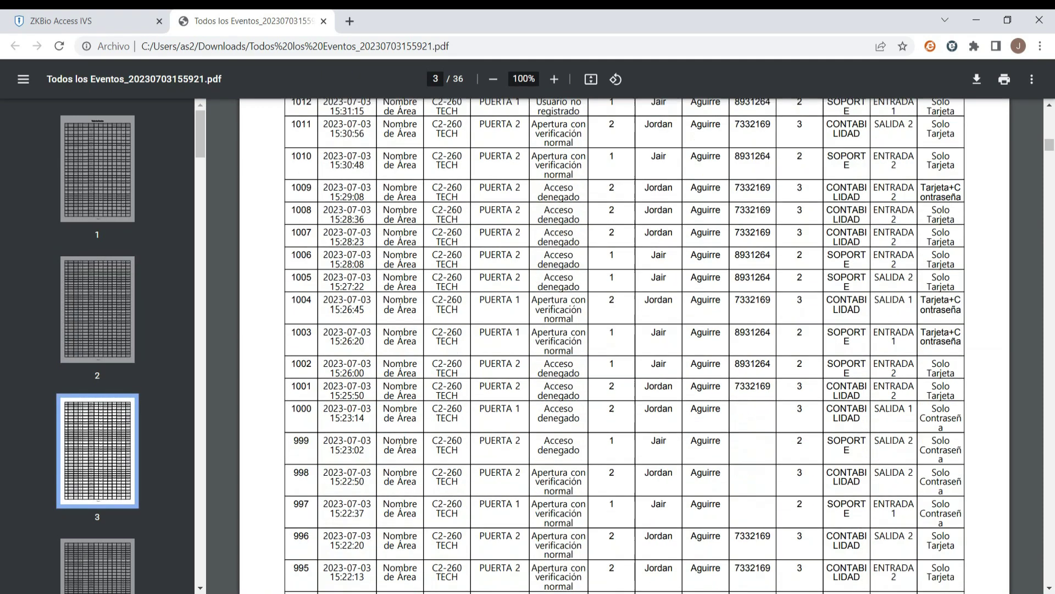
{"action": "scroll", "coordinate": [634, 349], "scroll_direction": "down", "scroll_amount": 3}
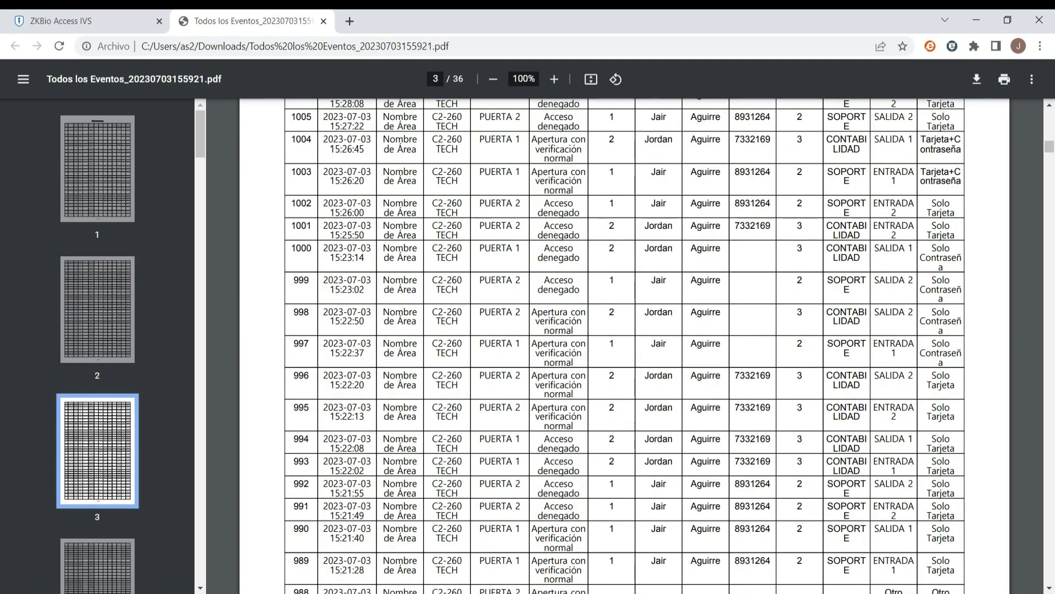
{"action": "scroll", "coordinate": [625, 346], "scroll_direction": "down", "scroll_amount": 10}
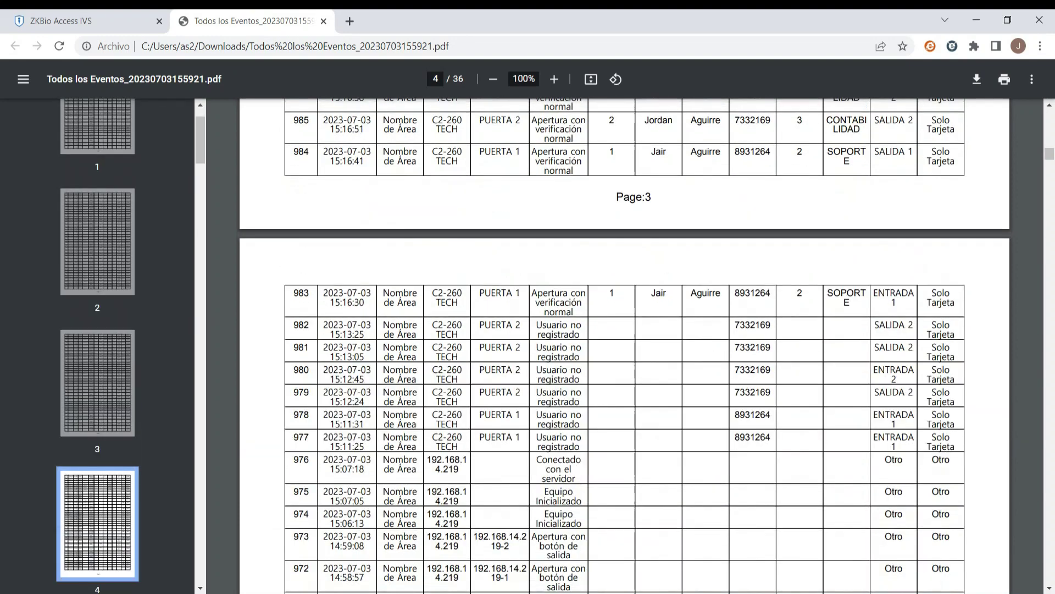
{"action": "scroll", "coordinate": [625, 345], "scroll_direction": "down", "scroll_amount": 1}
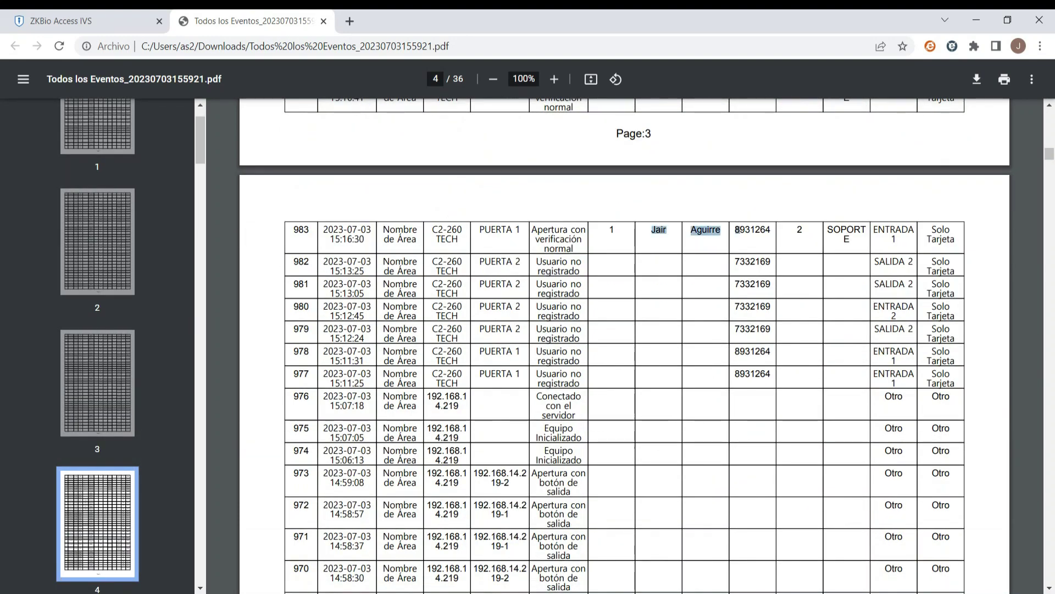
{"action": "left_click_drag", "start_coordinate": [556, 329], "coordinate": [566, 431]}
{"action": "scroll", "coordinate": [625, 345], "scroll_direction": "down", "scroll_amount": 8}
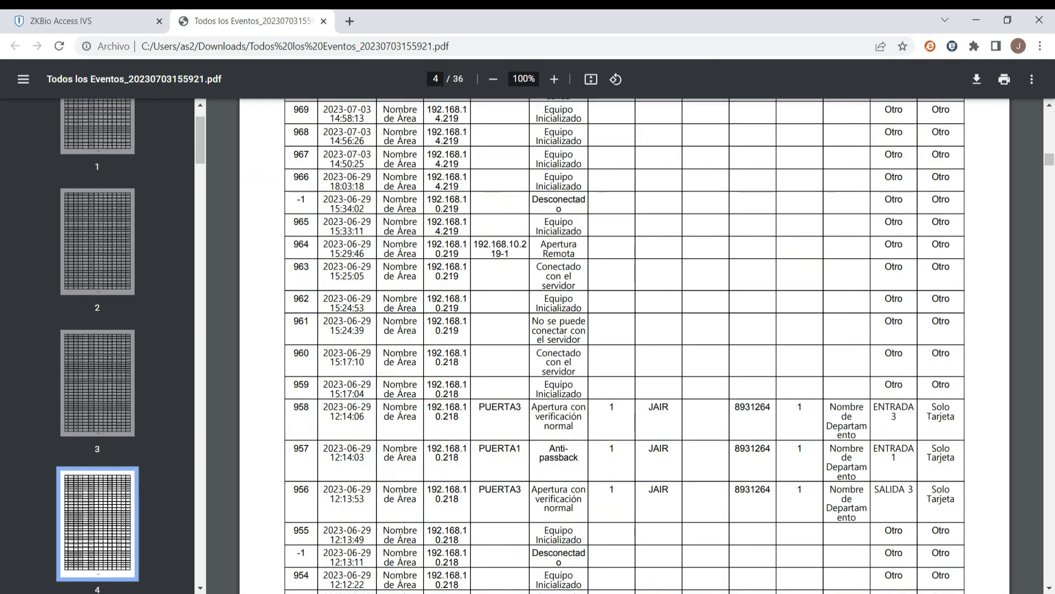
{"action": "scroll", "coordinate": [625, 345], "scroll_direction": "up", "scroll_amount": 6}
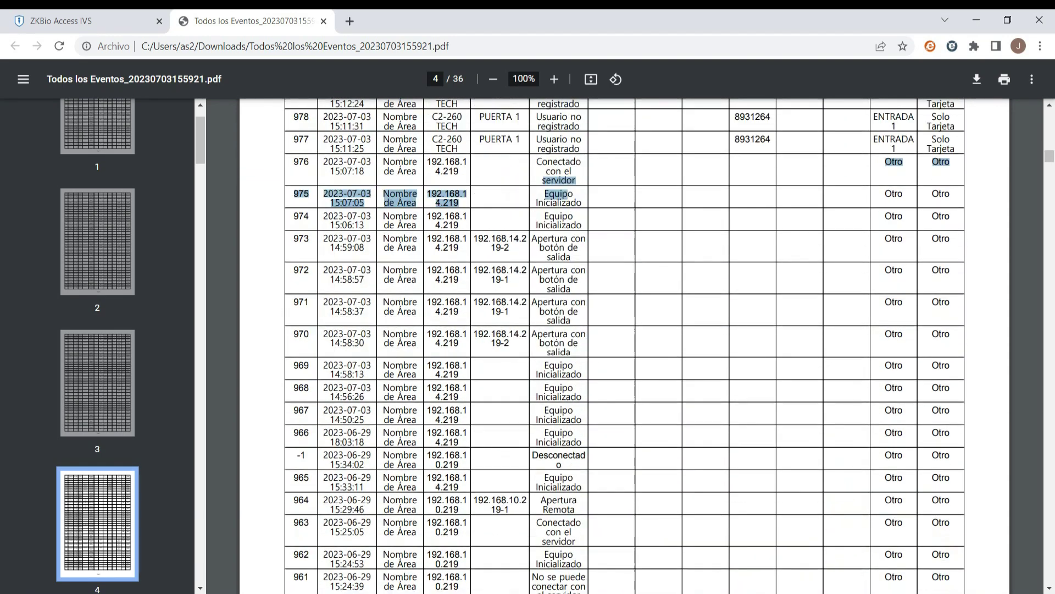
{"action": "scroll", "coordinate": [625, 345], "scroll_direction": "up", "scroll_amount": 12}
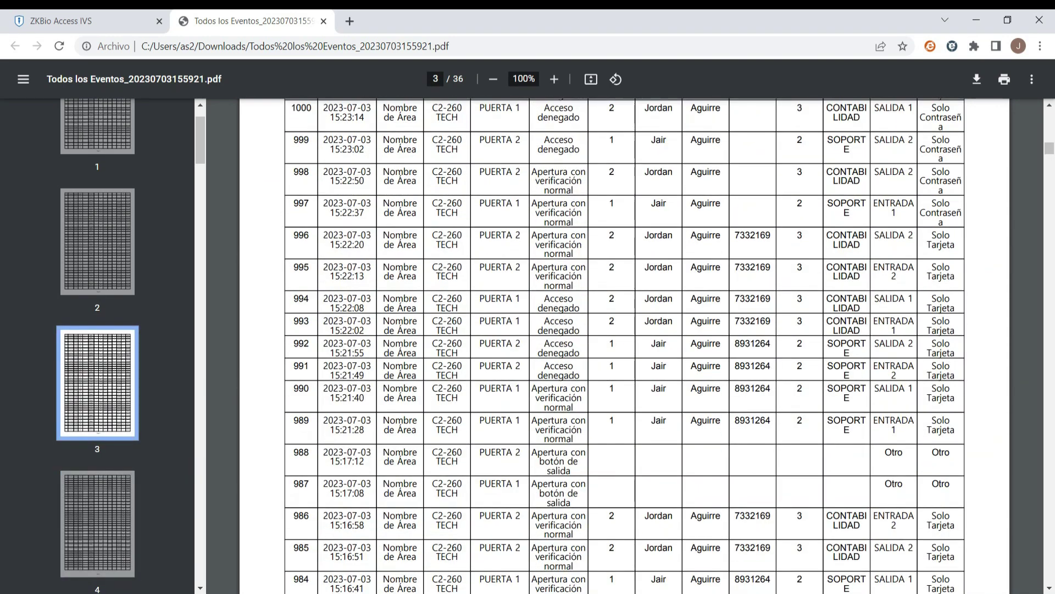
{"action": "scroll", "coordinate": [625, 345], "scroll_direction": "up", "scroll_amount": 9}
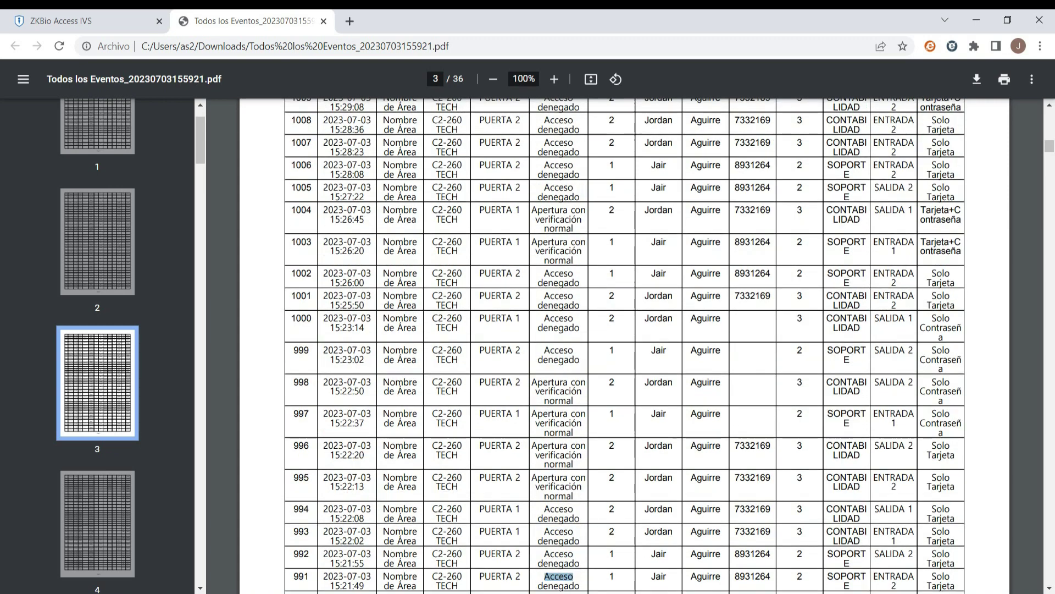
{"action": "scroll", "coordinate": [625, 345], "scroll_direction": "up", "scroll_amount": 3}
{"action": "left_click_drag", "start_coordinate": [547, 238], "coordinate": [577, 260]}
{"action": "scroll", "coordinate": [625, 346], "scroll_direction": "up", "scroll_amount": 20}
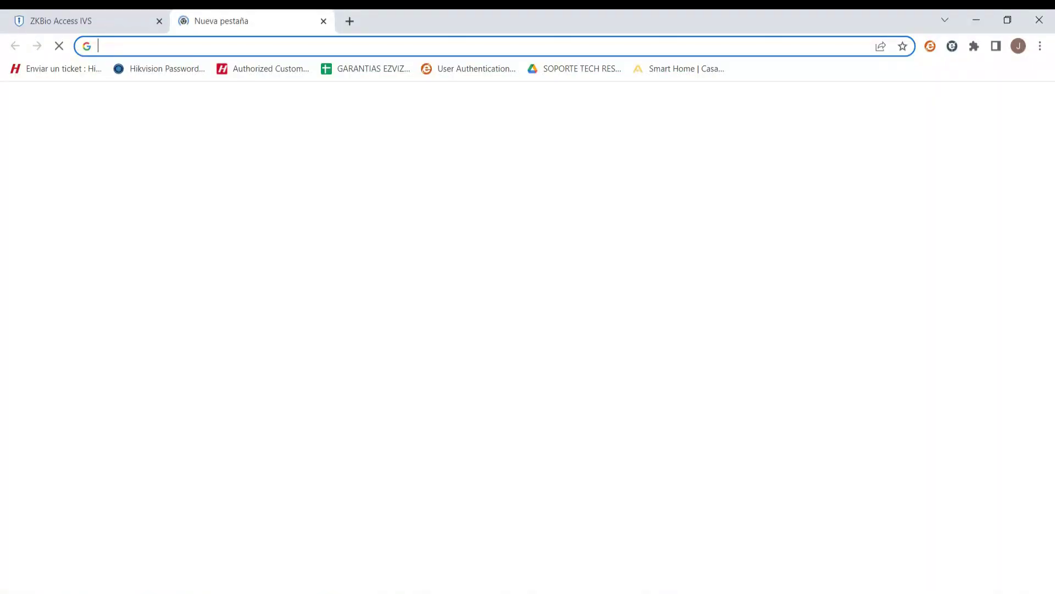
{"action": "type", "text": "https"}
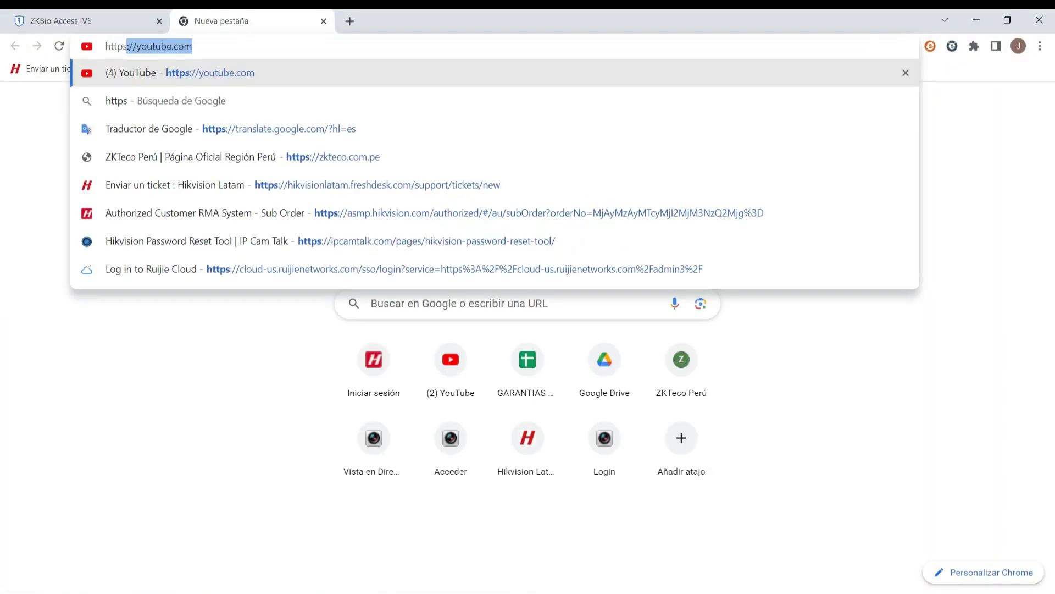
{"action": "type", "text": "://192.168.14.219"}
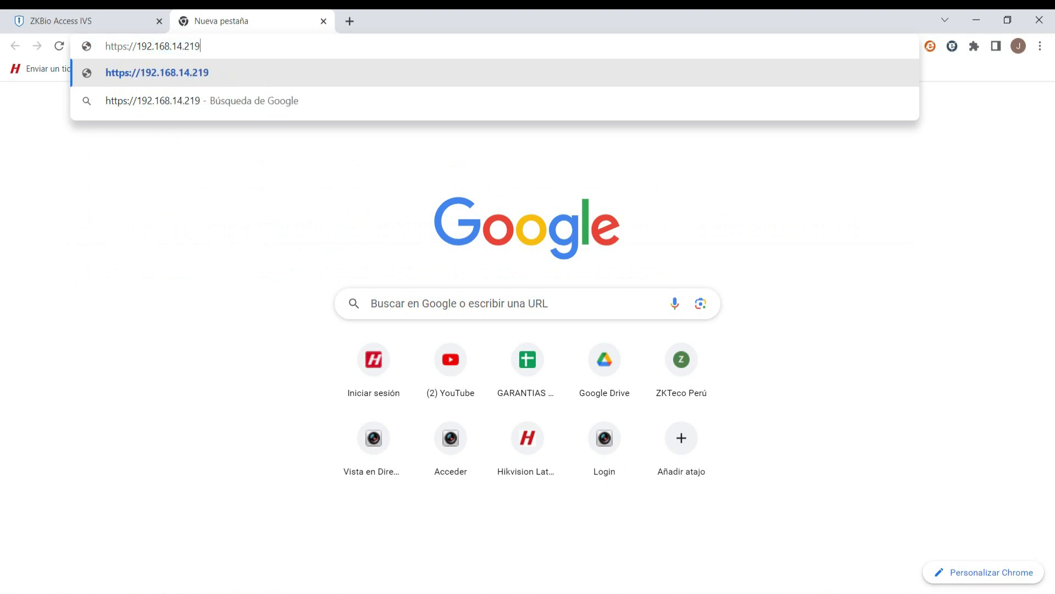
{"action": "key", "text": "Return"}
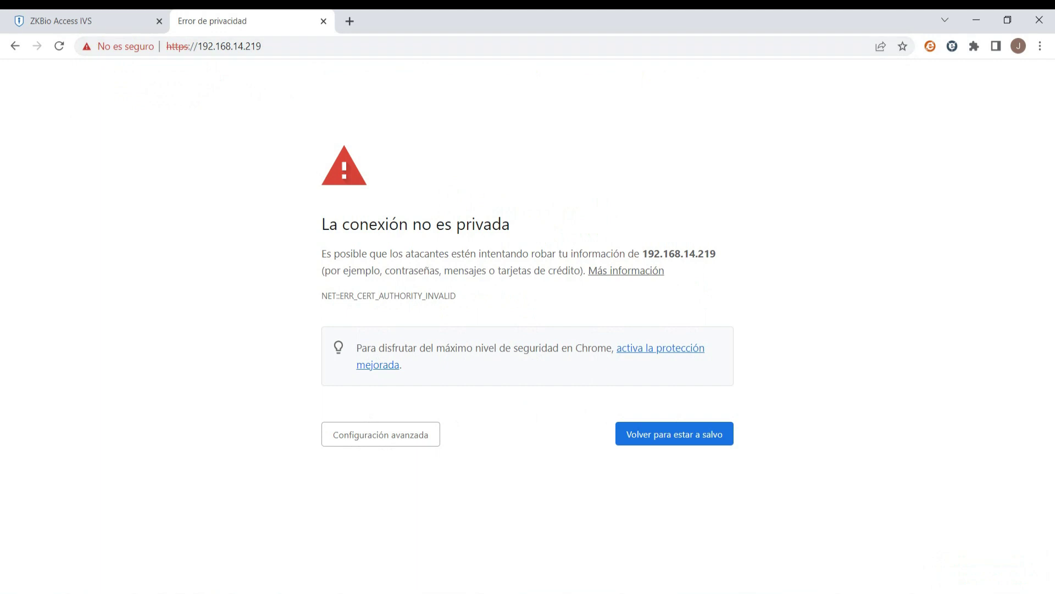
{"action": "left_click", "coordinate": [380, 434]}
{"action": "left_click", "coordinate": [406, 542]}
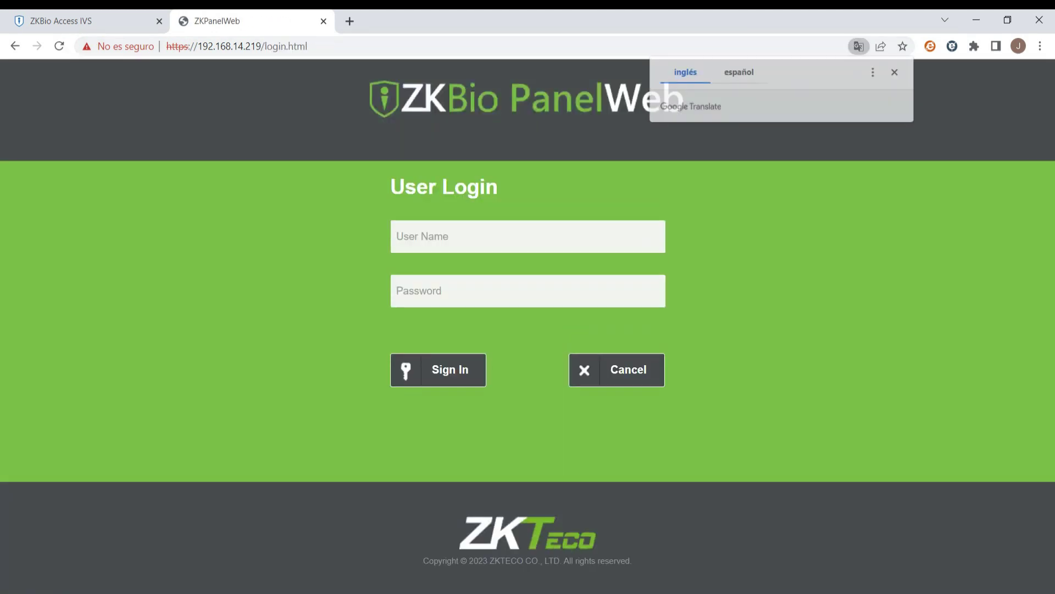
{"action": "left_click", "coordinate": [528, 237]}
{"action": "type", "text": "admin"}
{"action": "key", "text": "Tab"}
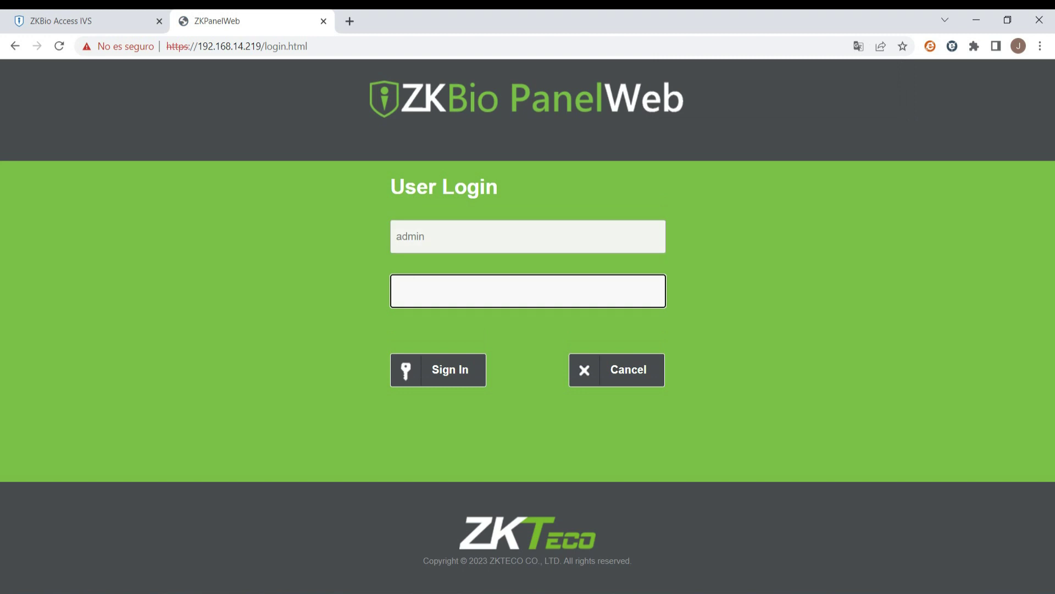
- Log in, run a continuous ping to 192.168.14.219, and reboot the panel
{"action": "key", "text": "Return"}
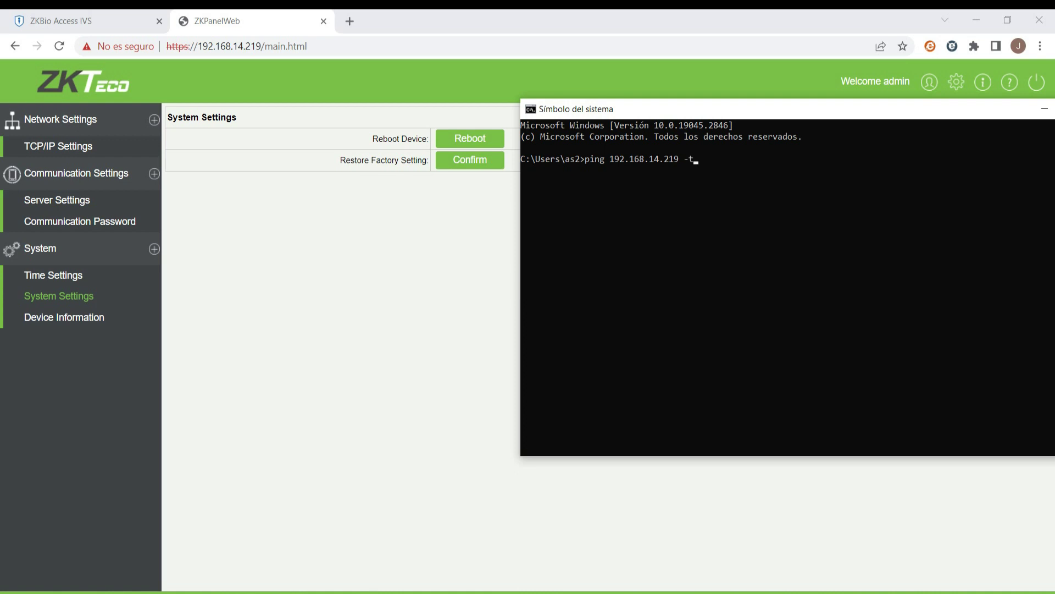
{"action": "key", "text": "Return"}
{"action": "left_click", "coordinate": [470, 159]}
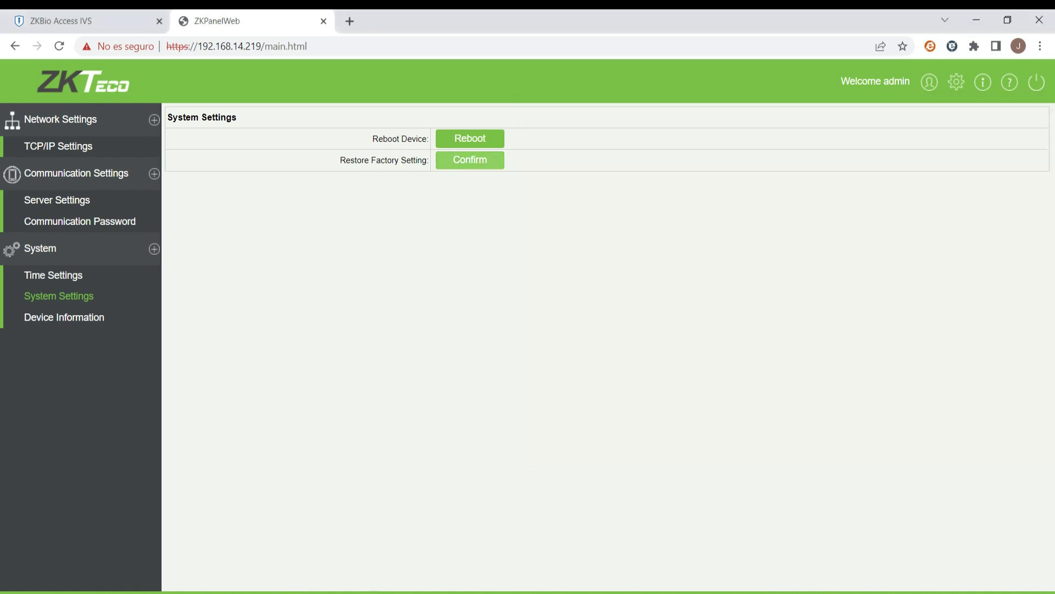
{"action": "key", "text": "Return"}
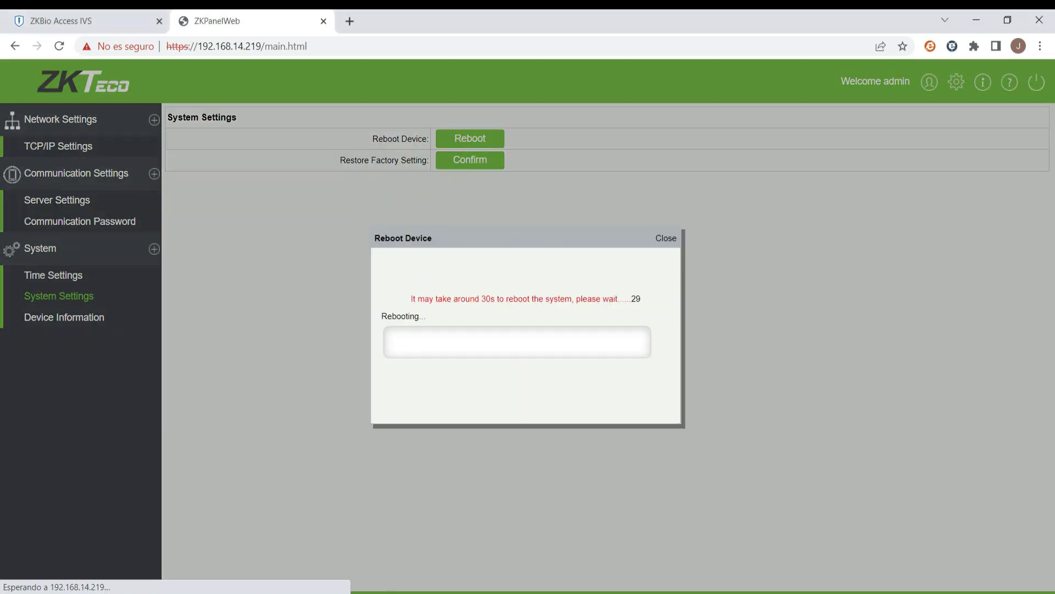
{"action": "key", "text": "alt+Tab"}
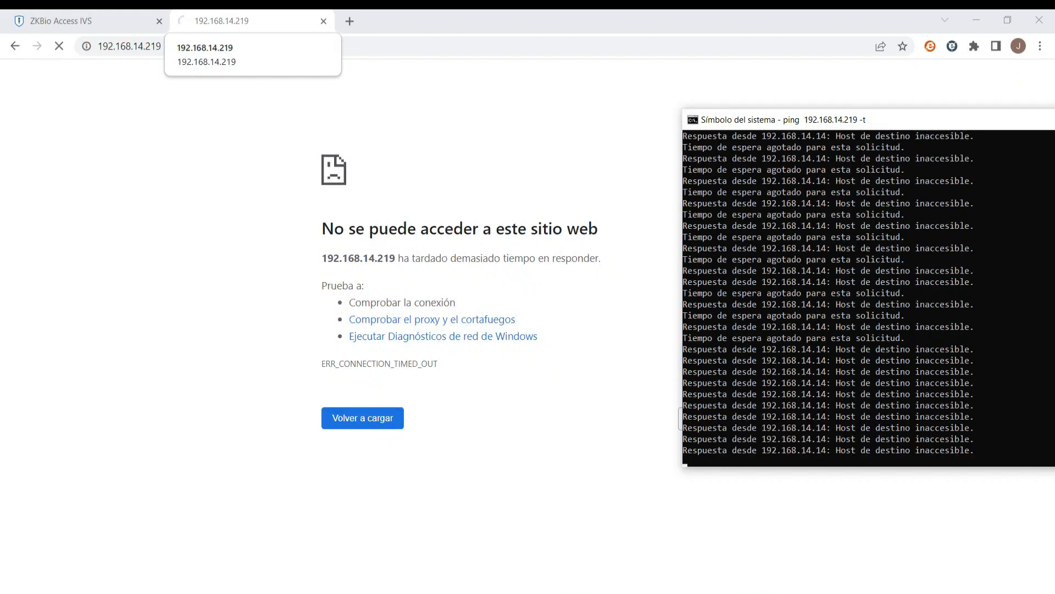
- Close the panel tab and start a Buscar device search from the Dispositivos list
{"action": "left_click", "coordinate": [323, 21]}
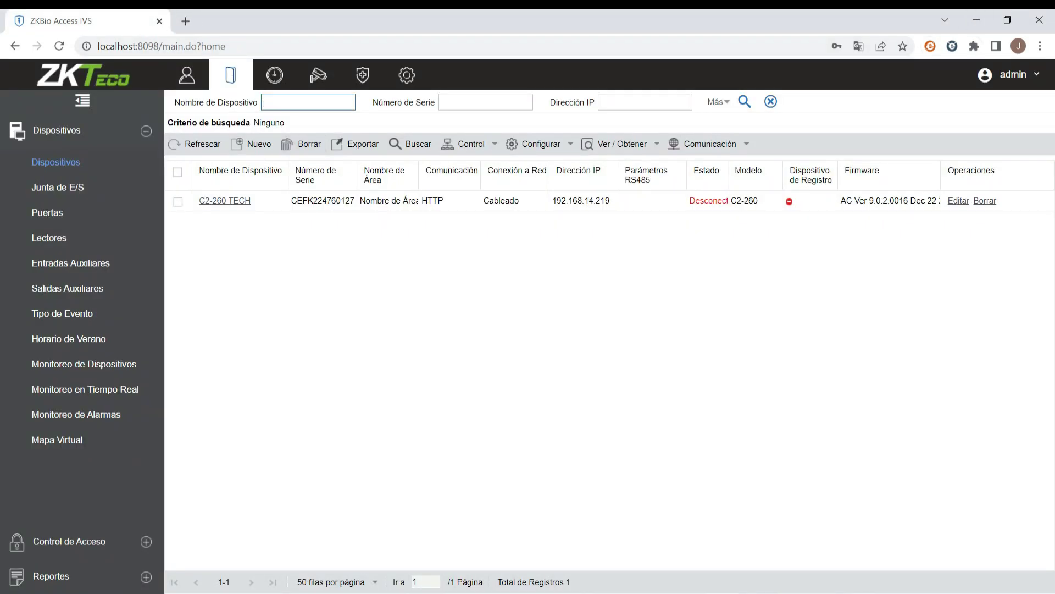
{"action": "key", "text": "alt+Tab"}
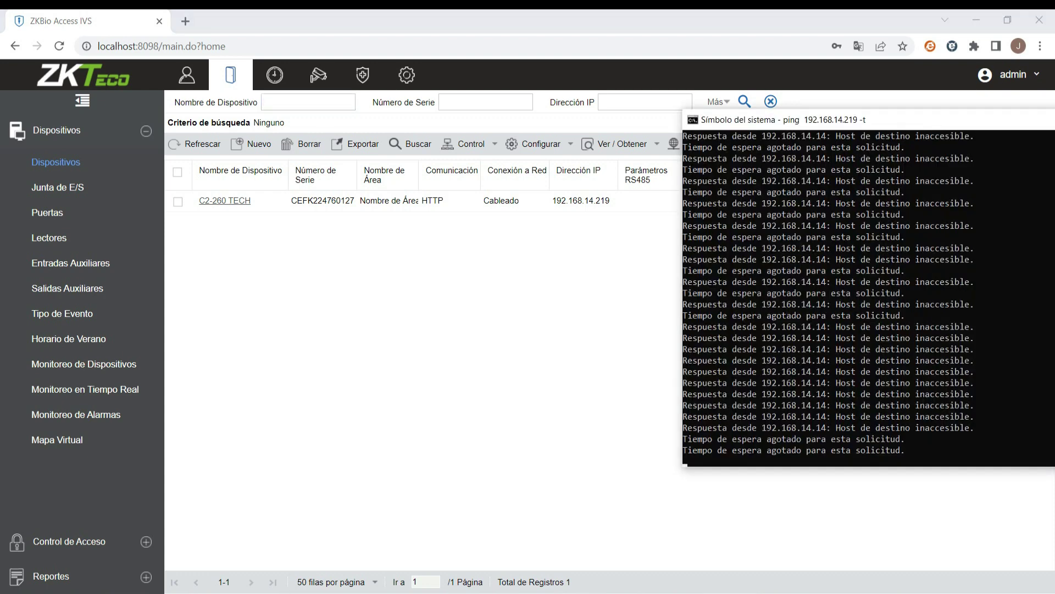
{"action": "key", "text": "alt+Tab"}
{"action": "left_click", "coordinate": [411, 144]}
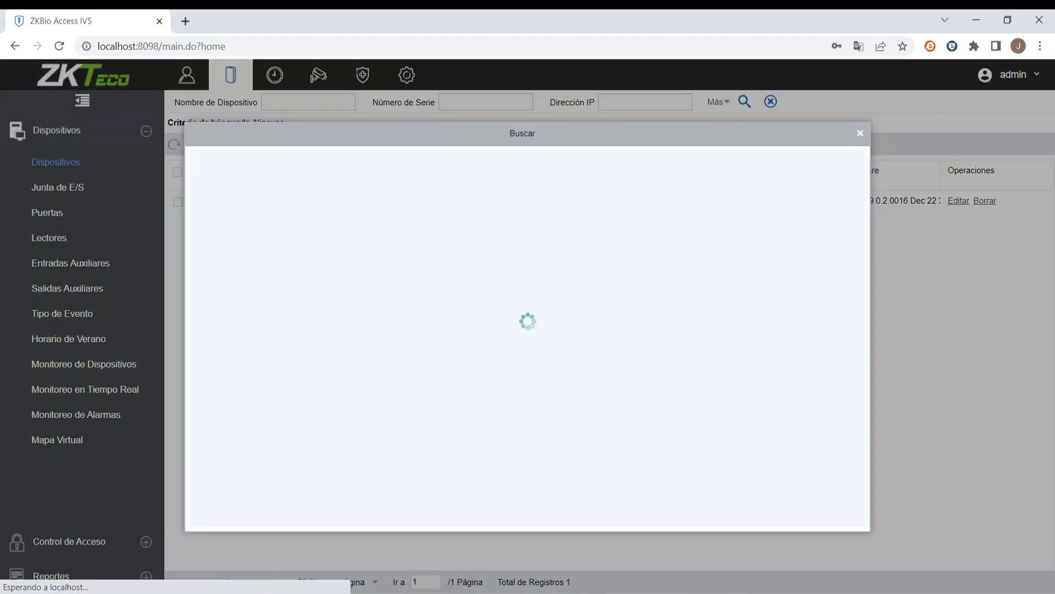